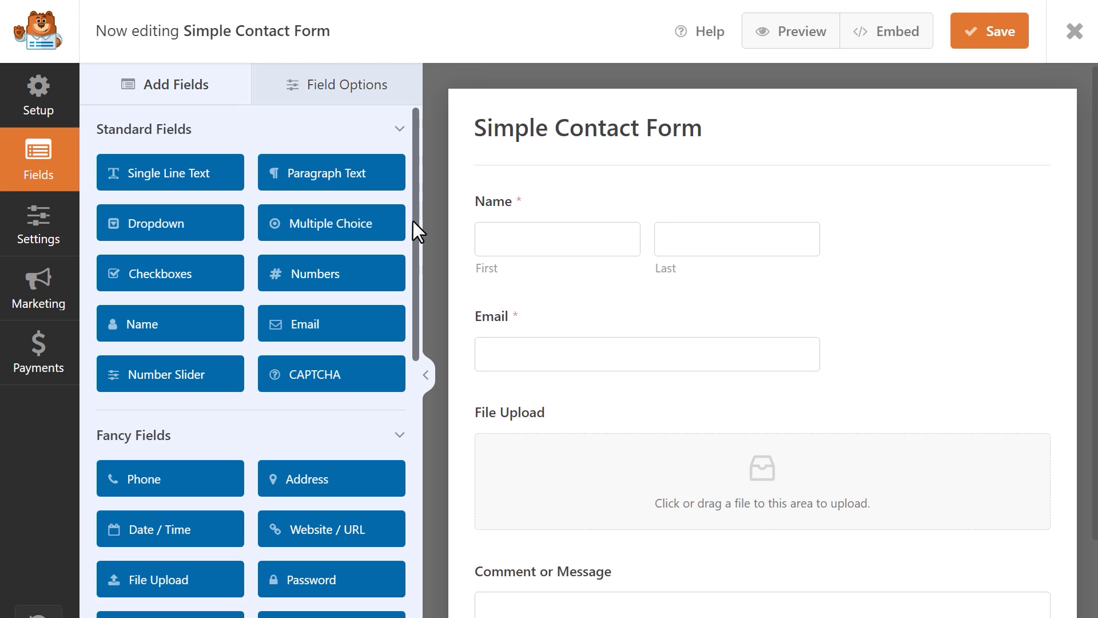
scroll(416, 257, "down", 3)
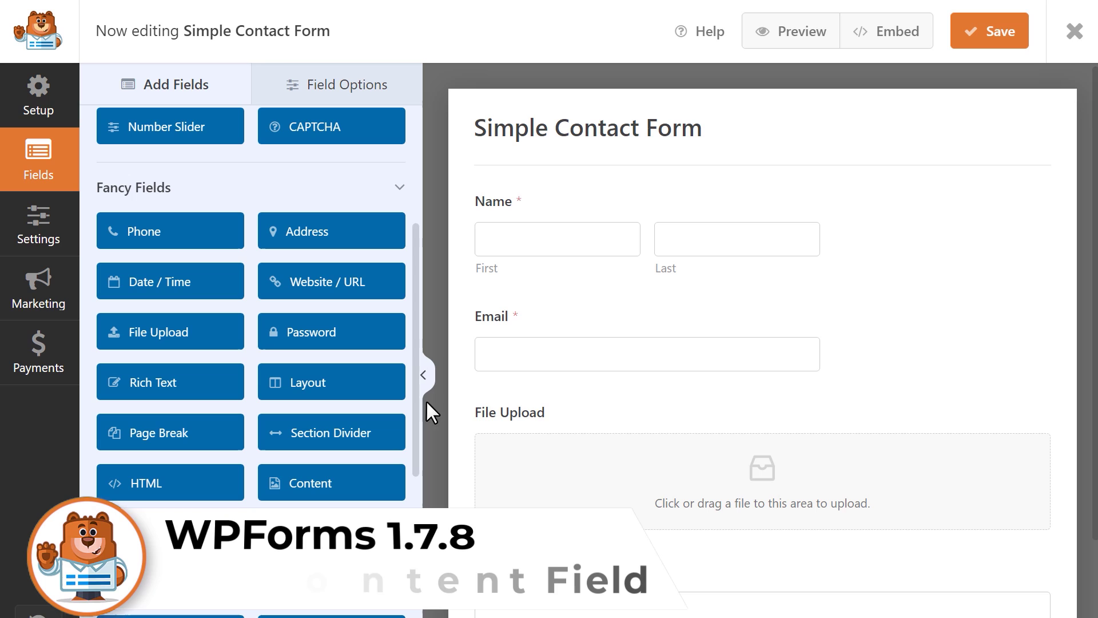
- Drop a Content field and an HTML code block at the top of the form
left_click_drag(391, 483, 580, 205)
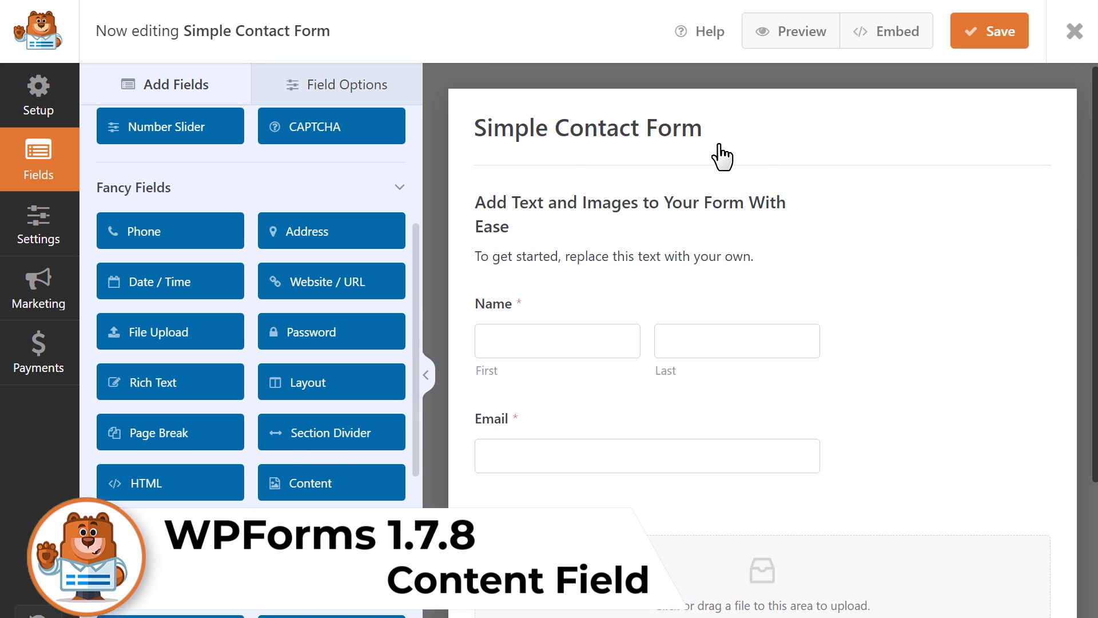
left_click(718, 240)
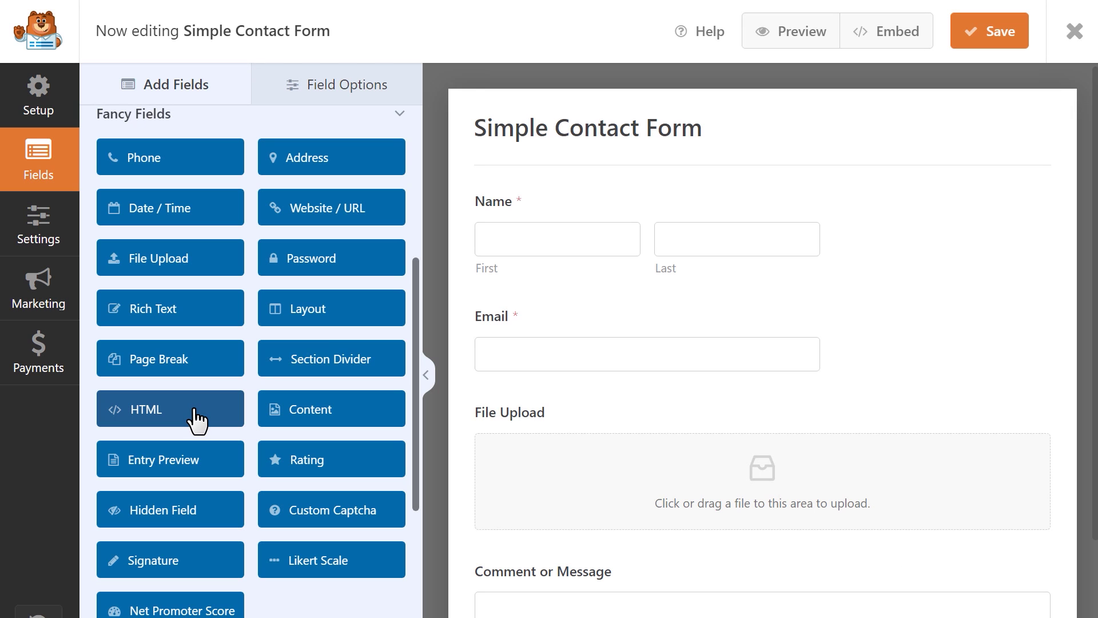
left_click_drag(197, 417, 549, 209)
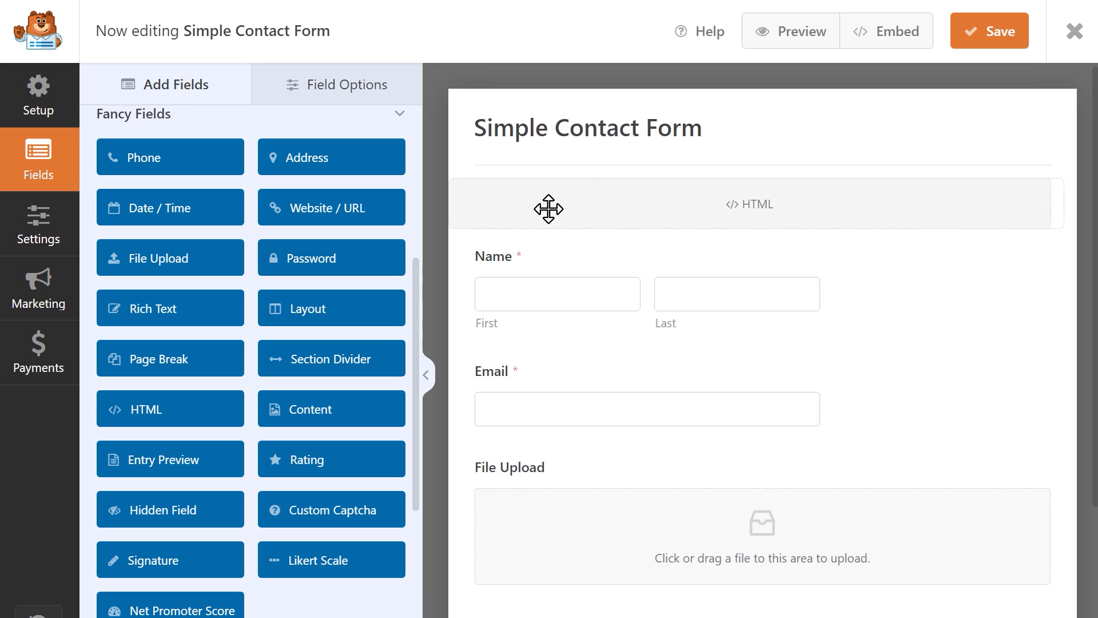
- Paste the logo image tag into the HTML block and place a Content field below Email
left_click(549, 219)
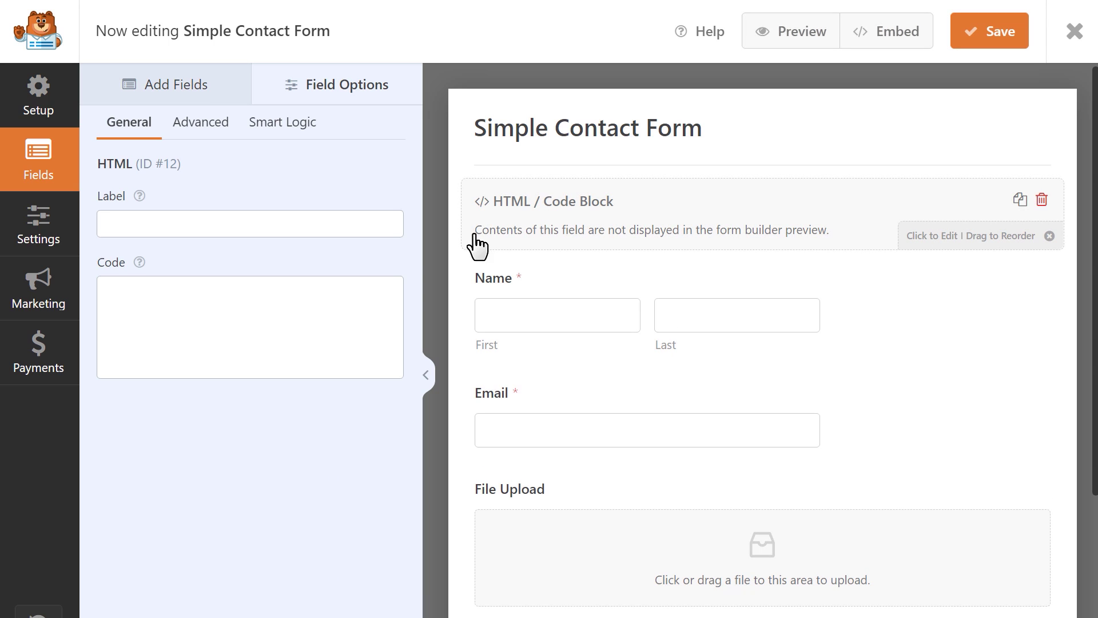
left_click(355, 300)
type("<img src=\"https://sulliethebear.com/wp-content/uploads/2021/04/WPForms-Logo-Trans-md.png\">")
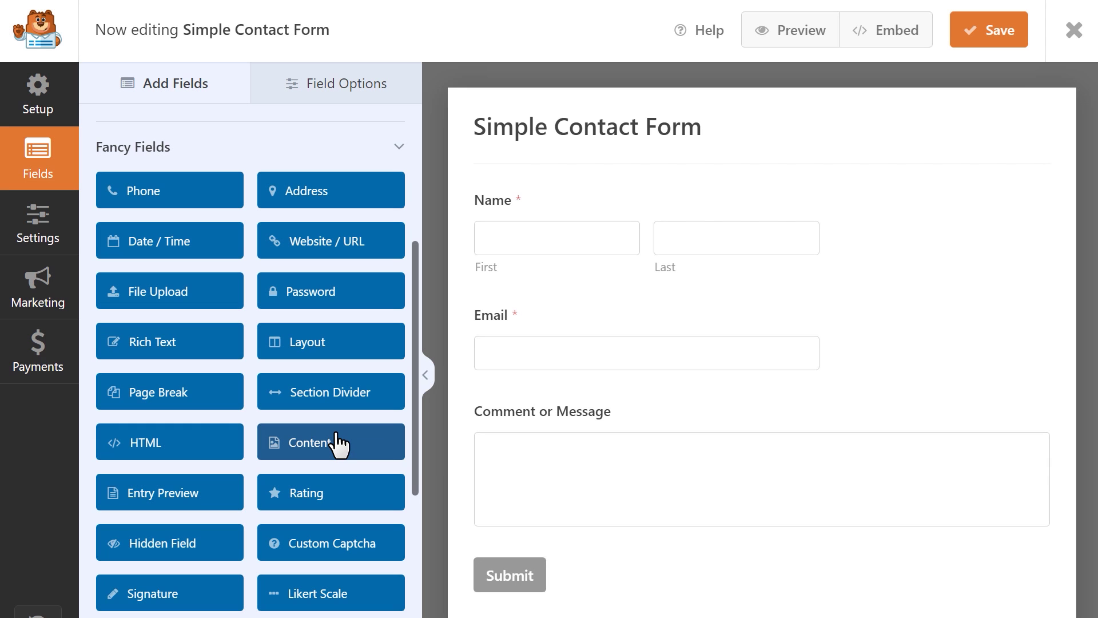
mouse_move(335, 444)
left_mouse_down()
mouse_move(552, 404)
mouse_move(567, 412)
left_mouse_up()
- Insert the WPForms logo and a Hello! heading into the Content field, starting a new paragraph
left_click(603, 397)
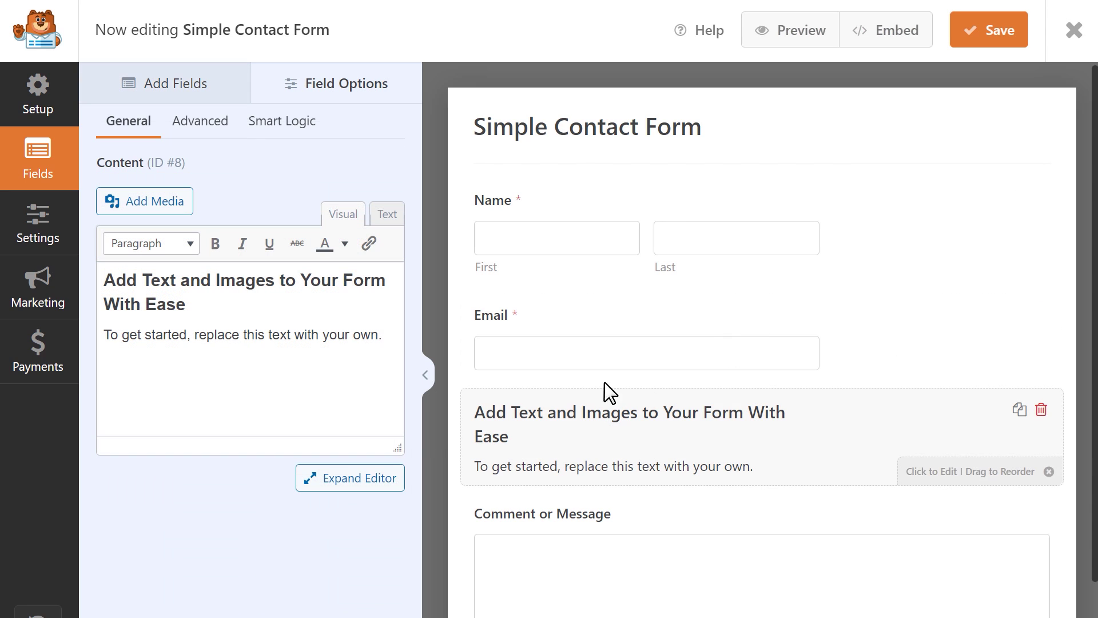
left_click(172, 206)
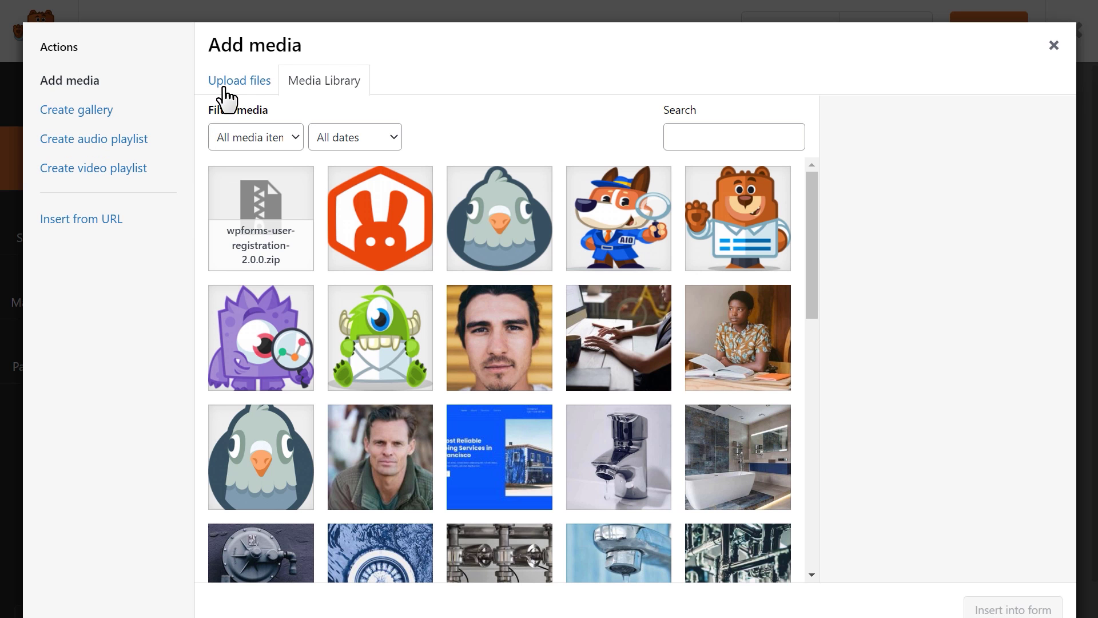
left_click(226, 97)
type("lo!")
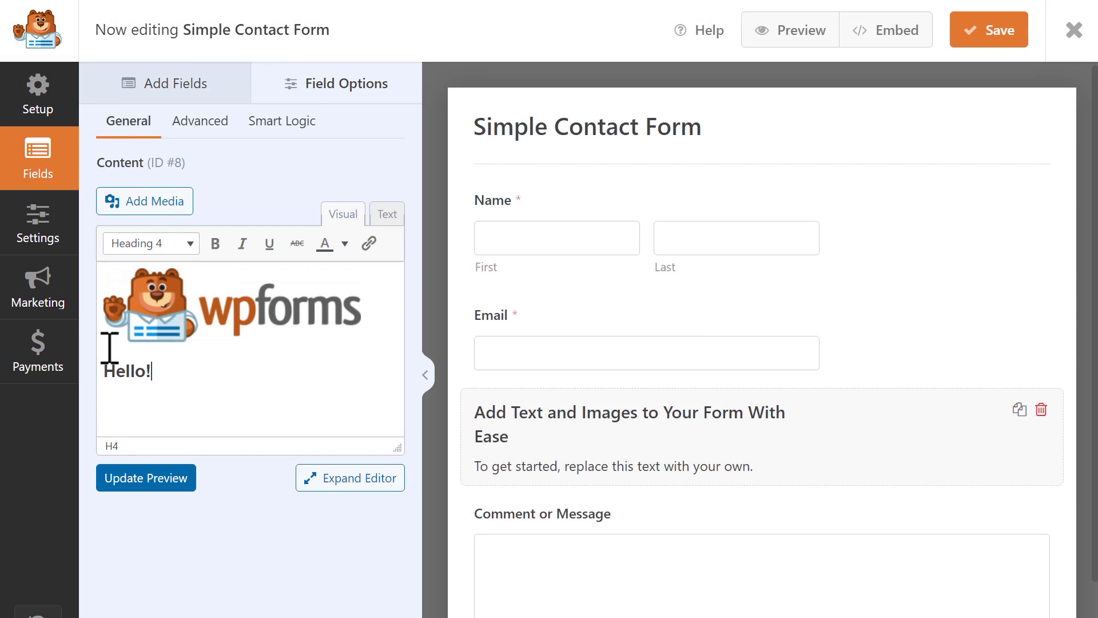
key("Return")
type("Her")
type("e is my new image!")
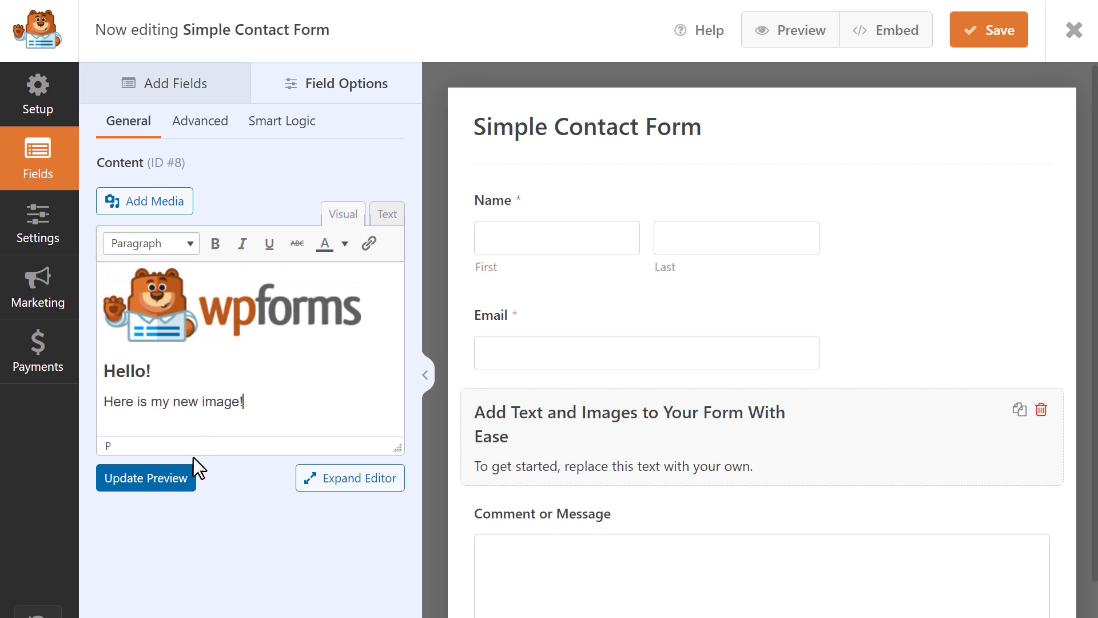
- Expand and collapse the content editor, then refresh the form preview
left_click(323, 482)
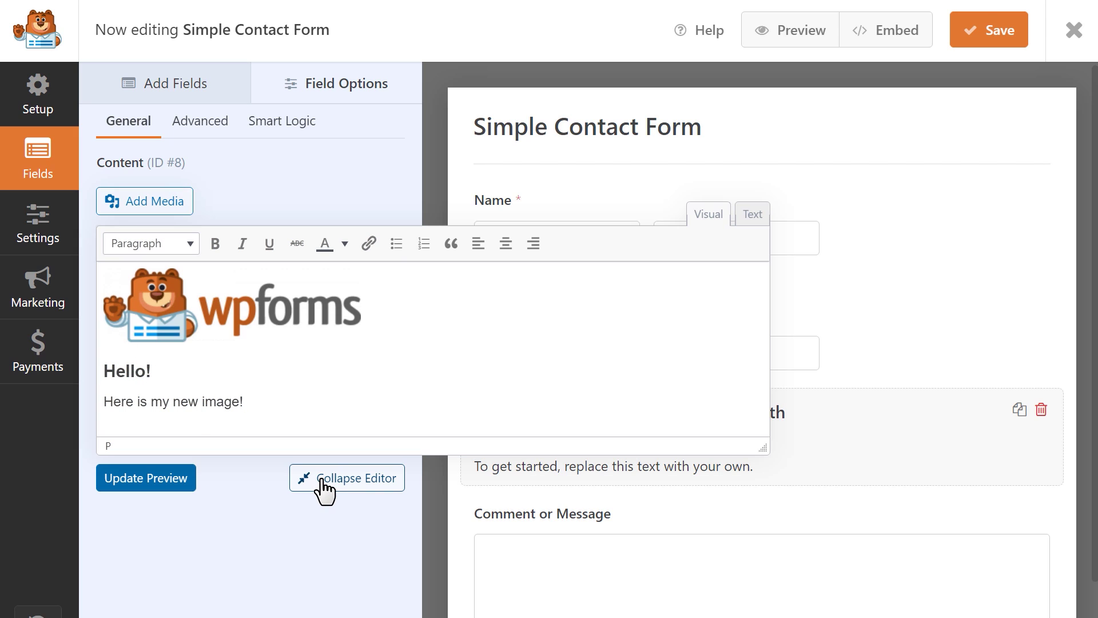
left_click(323, 483)
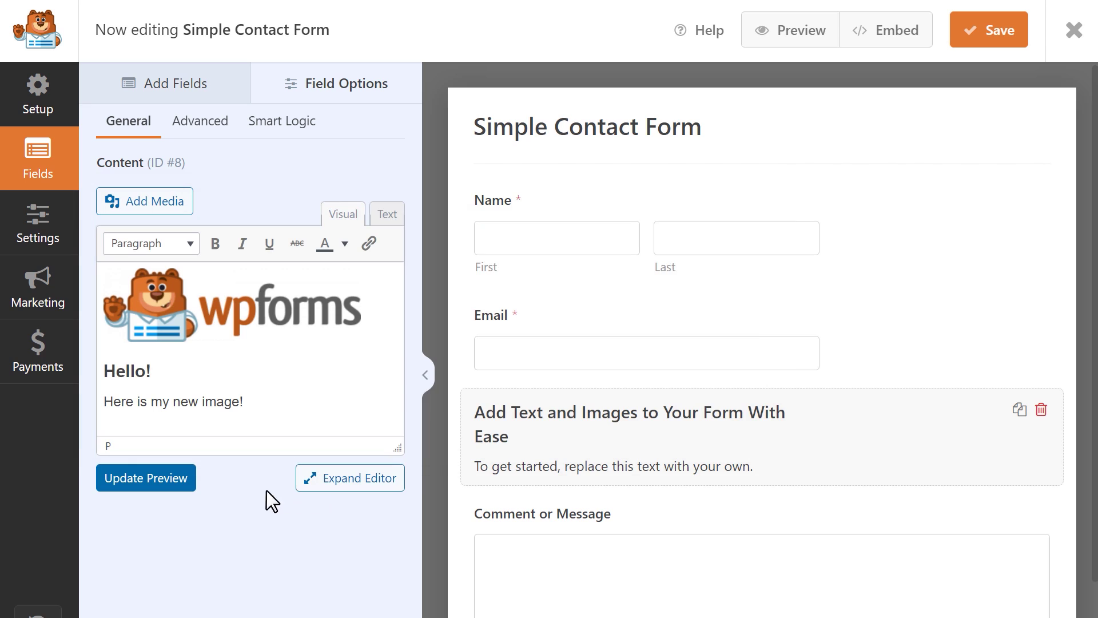
left_click(183, 486)
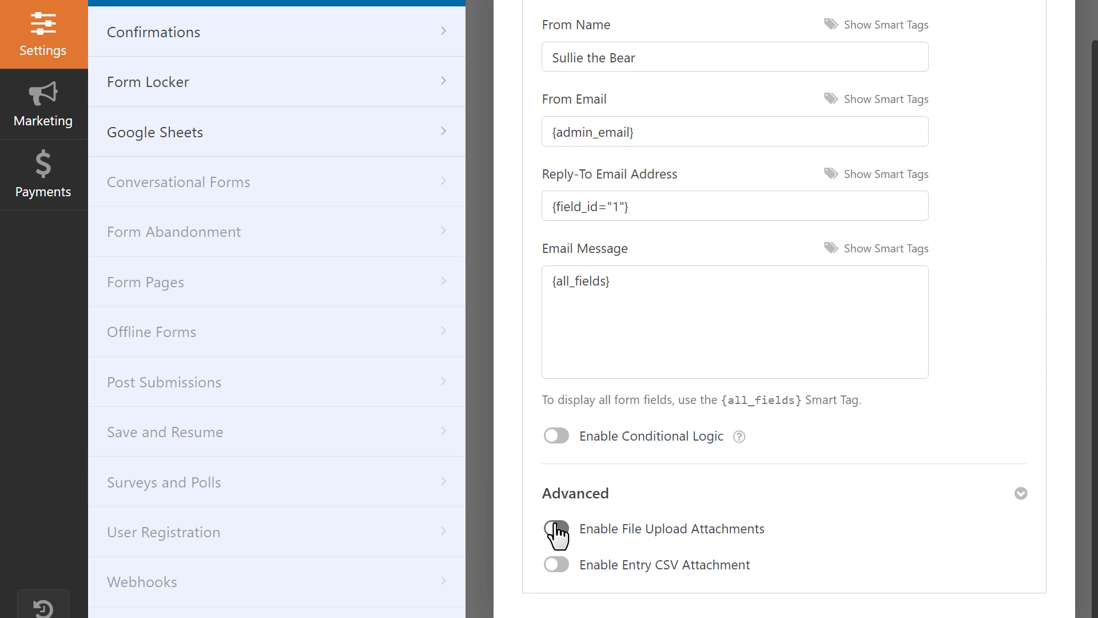
- Enable file upload attachments on notifications, attaching files from the File Upload field
left_click(556, 529)
scroll(557, 533, "down", 2)
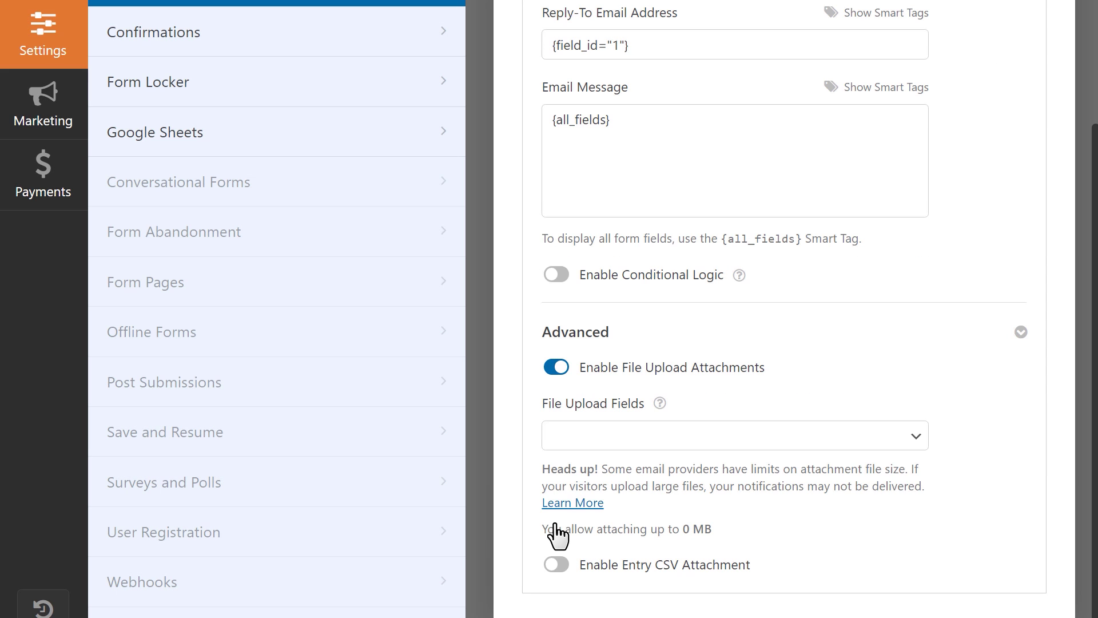
left_click(906, 438)
left_click(784, 467)
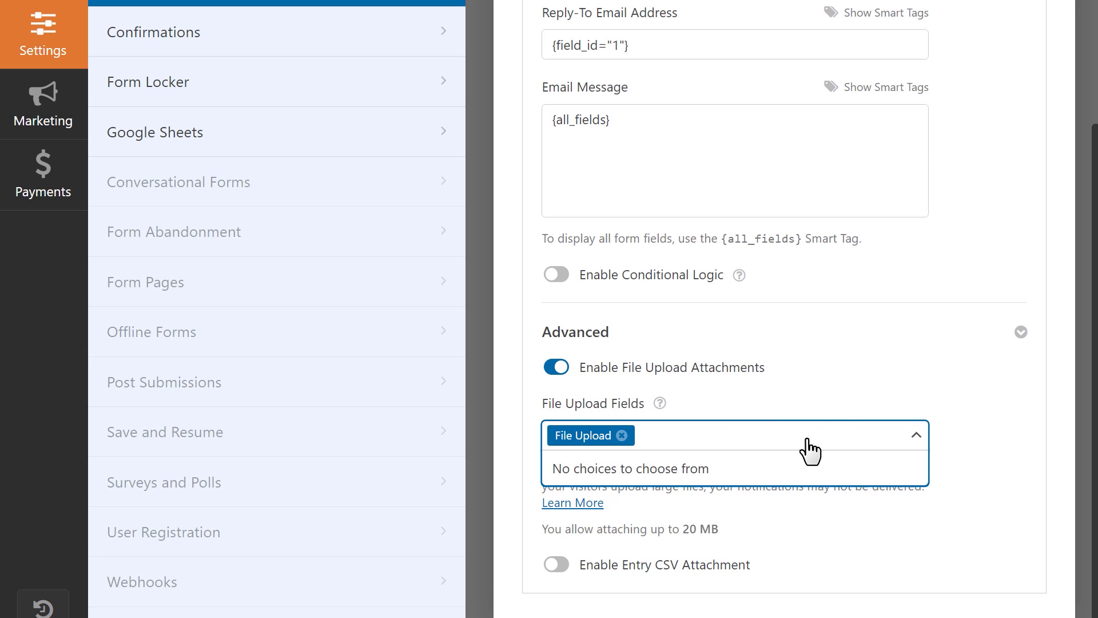
left_click(850, 389)
scroll(550, 343, "down", 1)
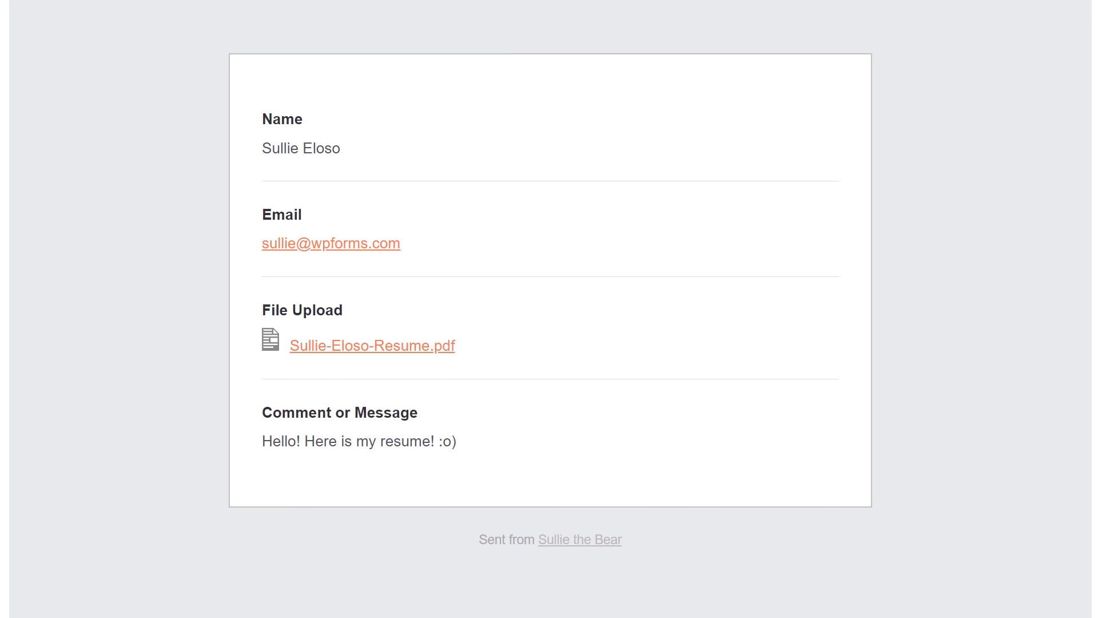
scroll(549, 344, "down", 2)
scroll(551, 344, "down", 2)
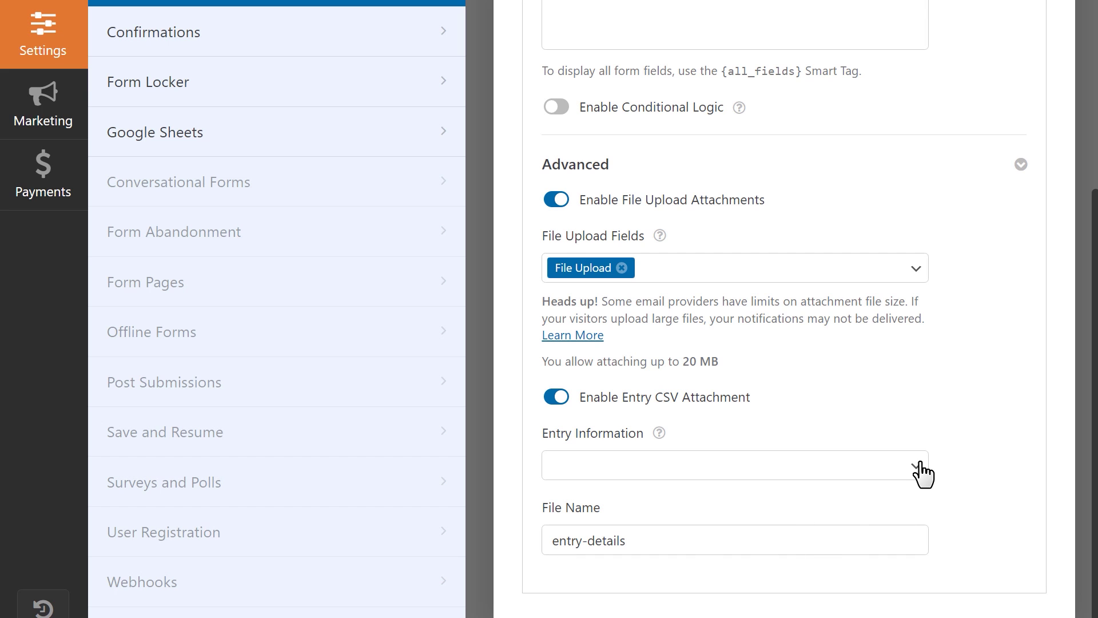
- Add Name, Email, File Upload and Comment or Message to the Entry Information attachment fields
left_click(919, 468)
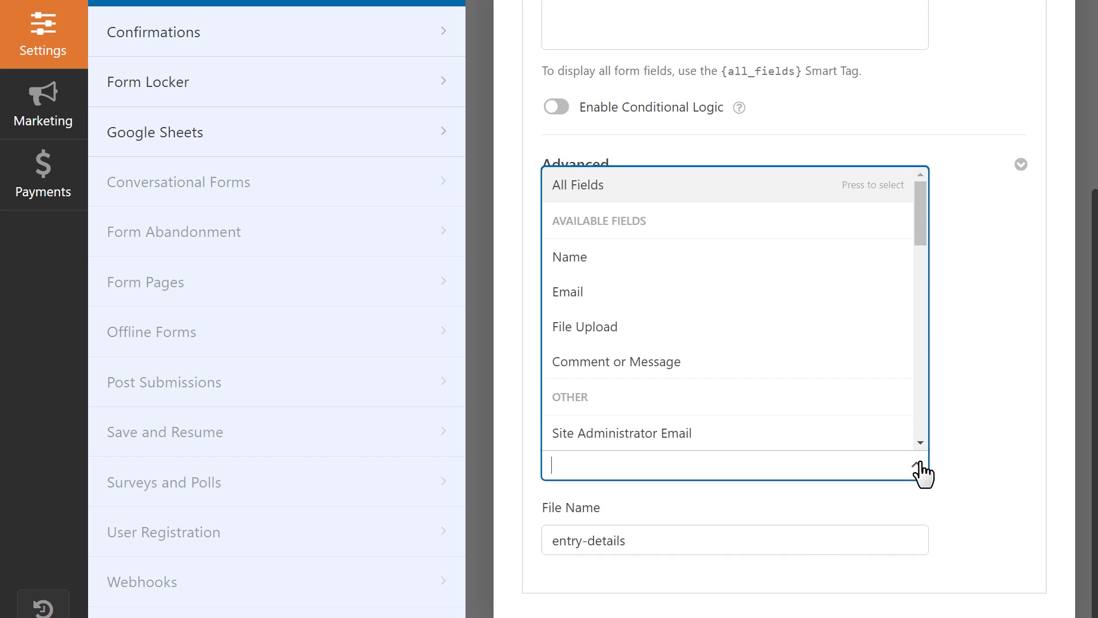
left_click(625, 262)
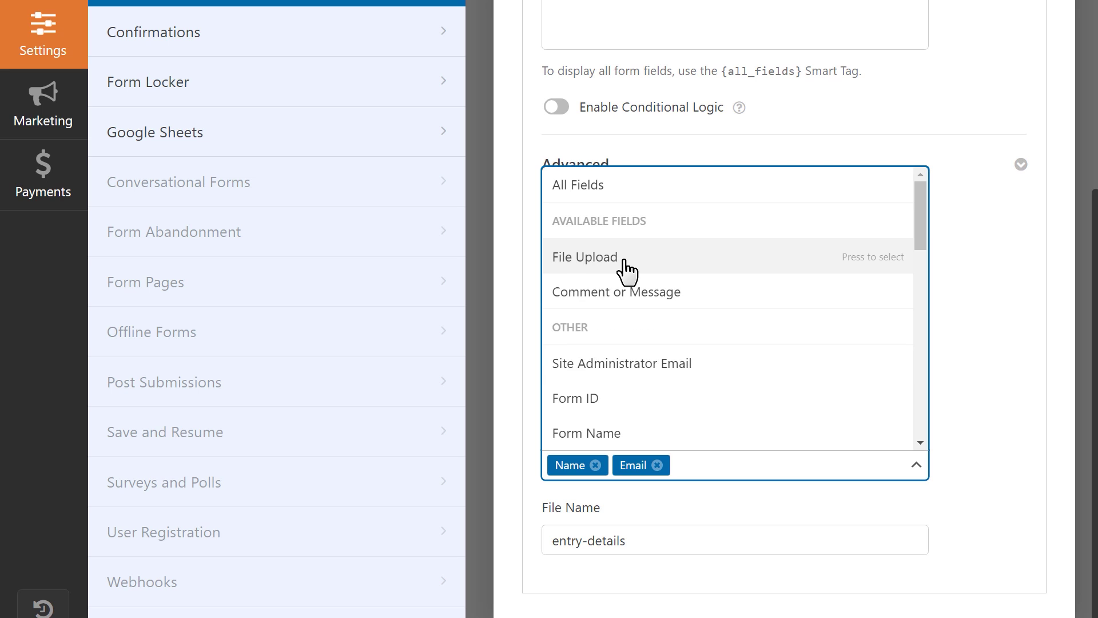
left_click(626, 262)
left_click(624, 261)
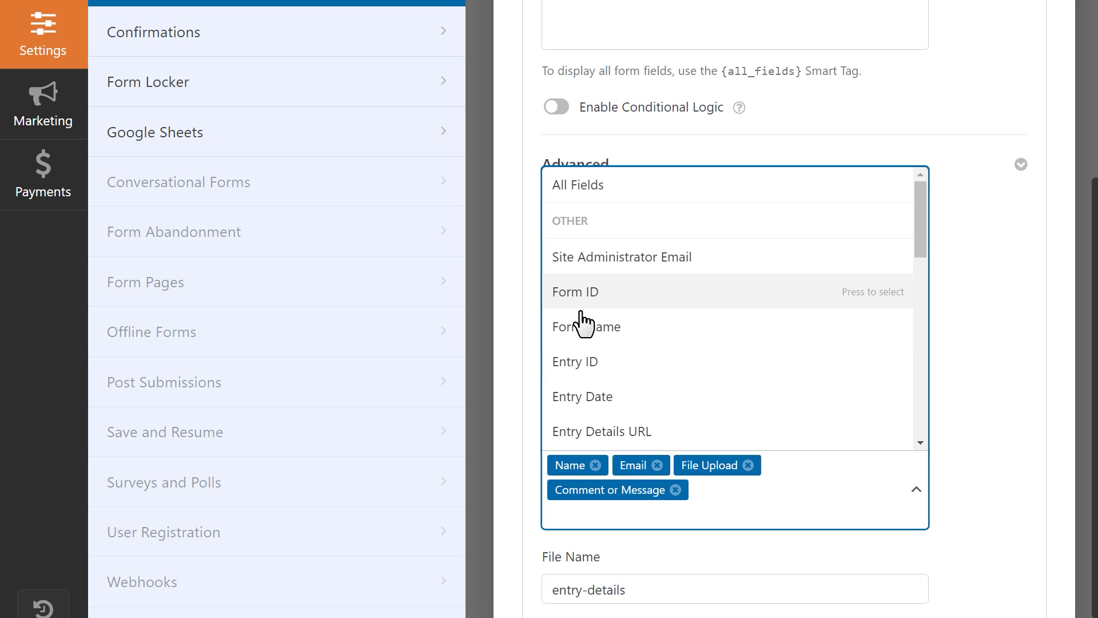
left_click(507, 362)
scroll(506, 362, "down", 1)
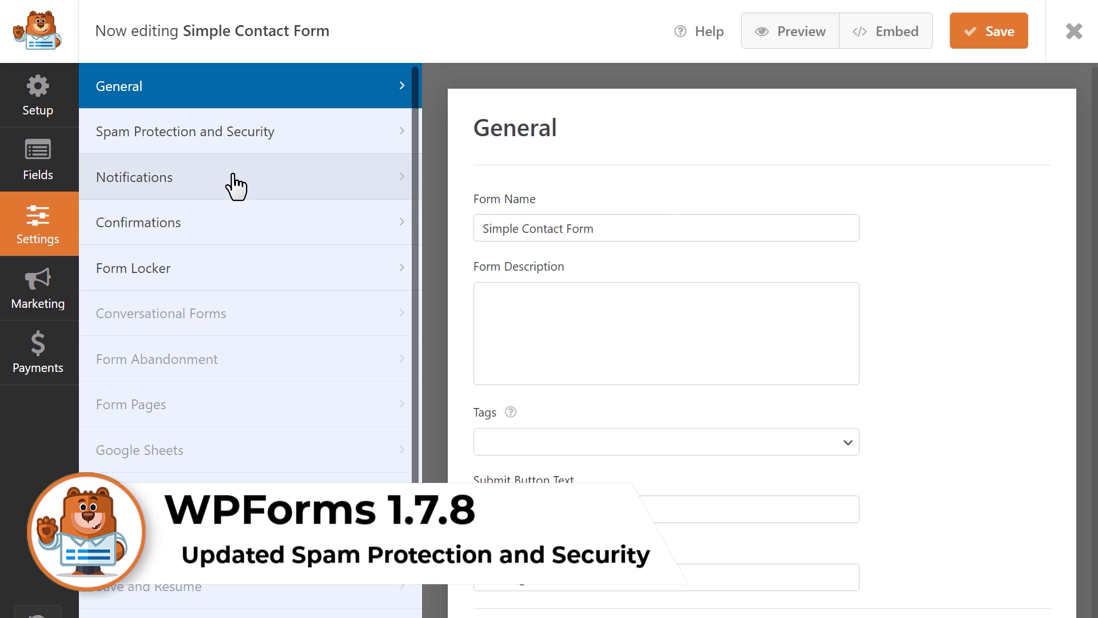
- Show the Spam Protection and Security panel in the form's Settings
left_click(337, 138)
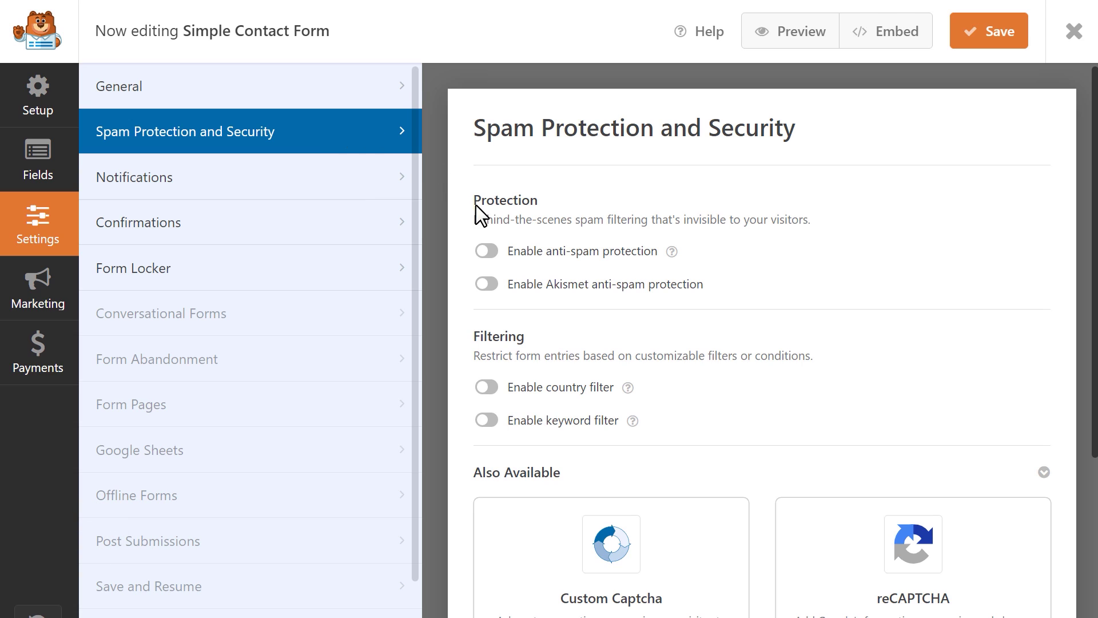
- Switch on the Enable anti-spam protection and Enable Akismet anti-spam protection toggles
left_click(488, 251)
left_click(487, 281)
- Enable the country filter set to Allow and pick the countries to allow
left_click(487, 387)
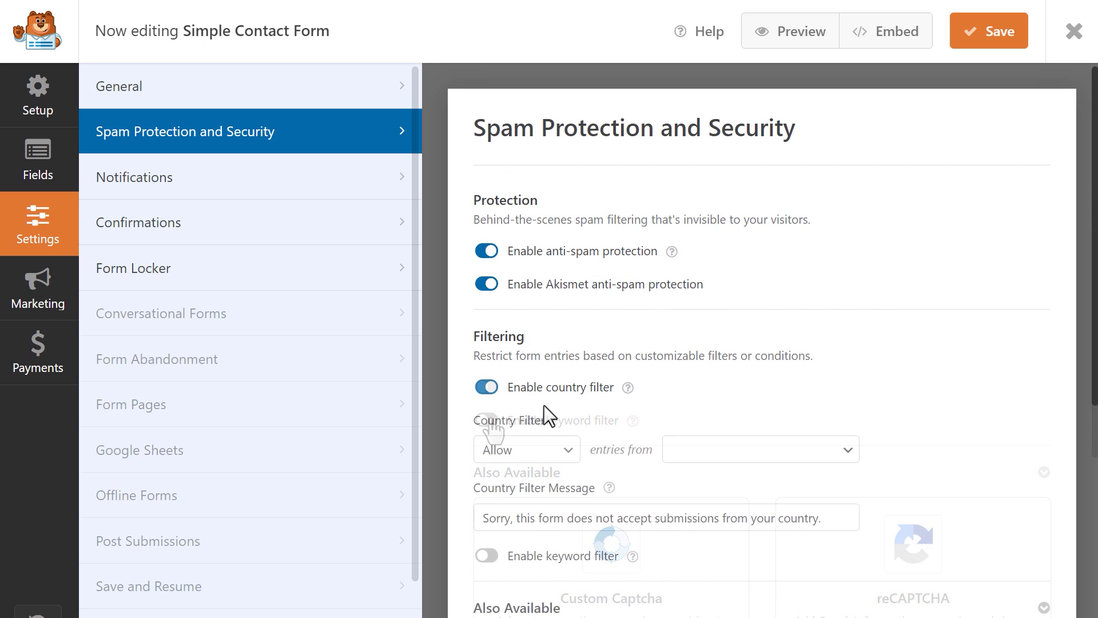
left_click(563, 445)
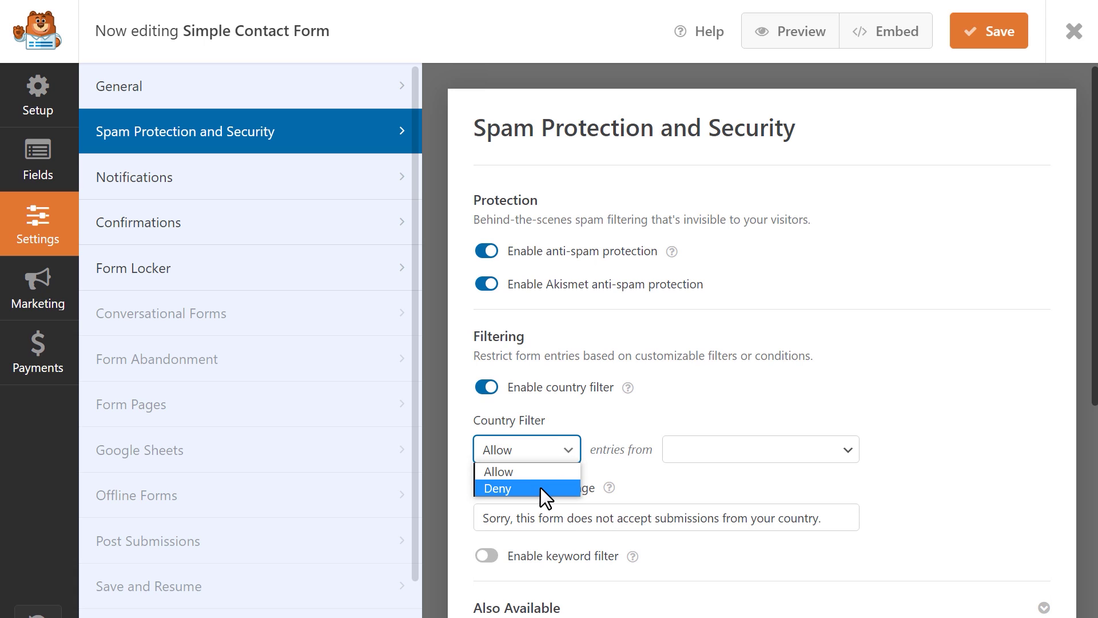
left_click(559, 471)
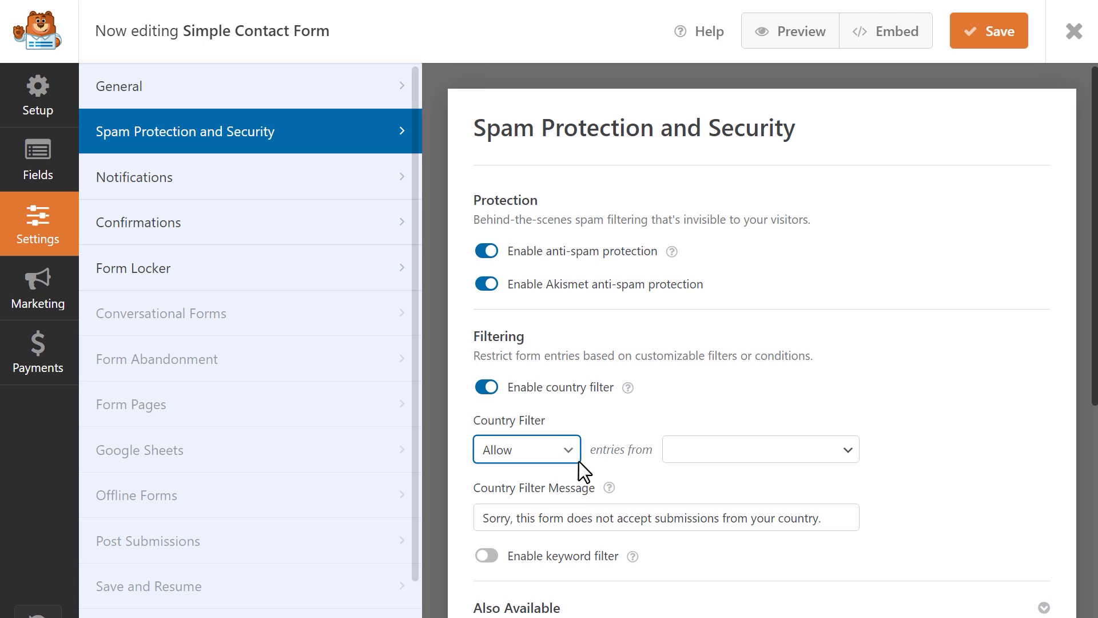
left_click(853, 450)
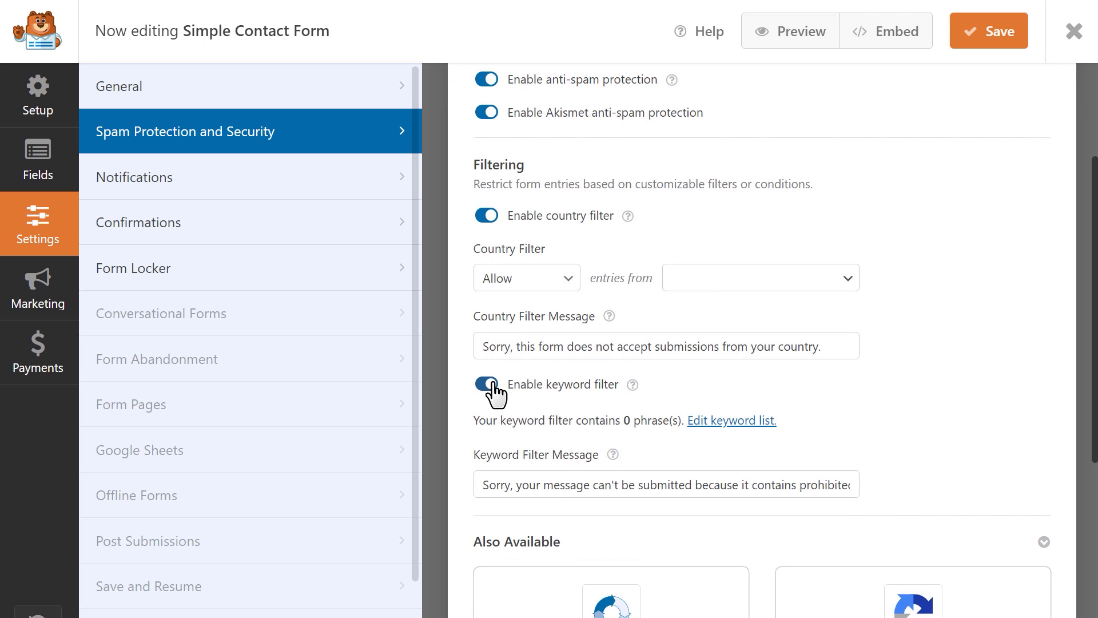
- Fill the keyword list with nine spam phrases from Best price to Prize and save
left_click(725, 420)
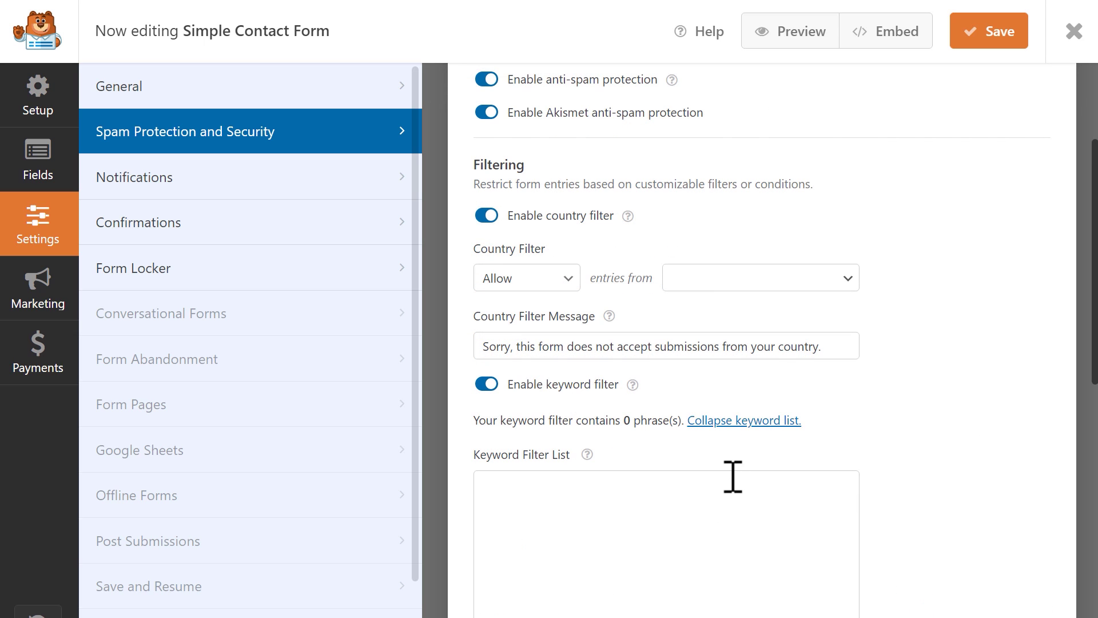
scroll(731, 470, "down", 2)
left_click(735, 402)
type("Best price Big bucks BitCoin Free Gift Giveaway Membership Trial Prize")
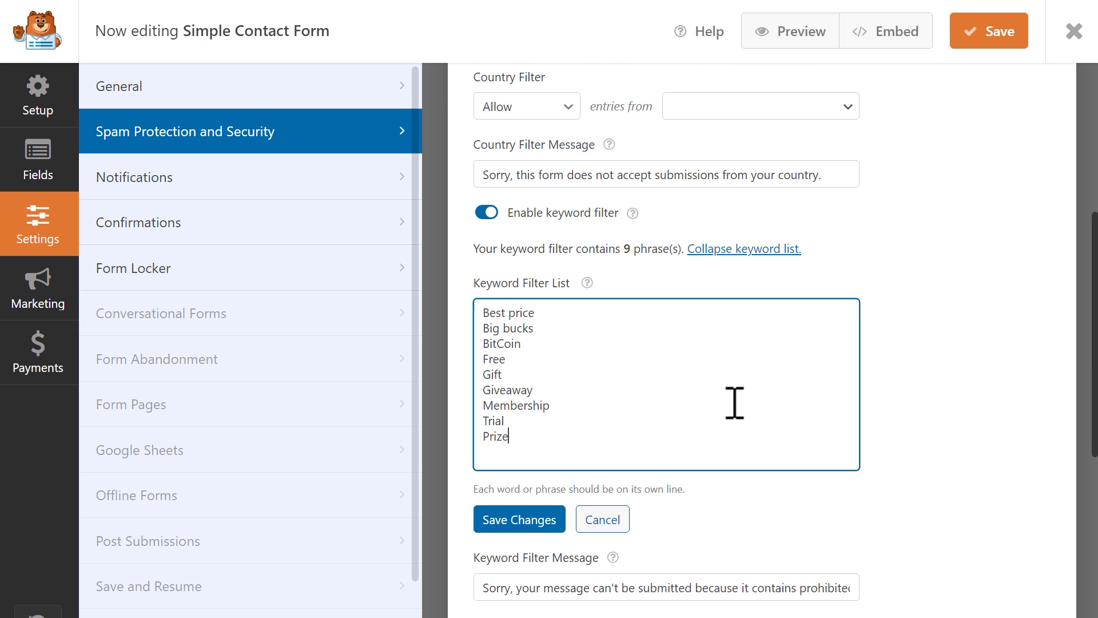
left_click(559, 528)
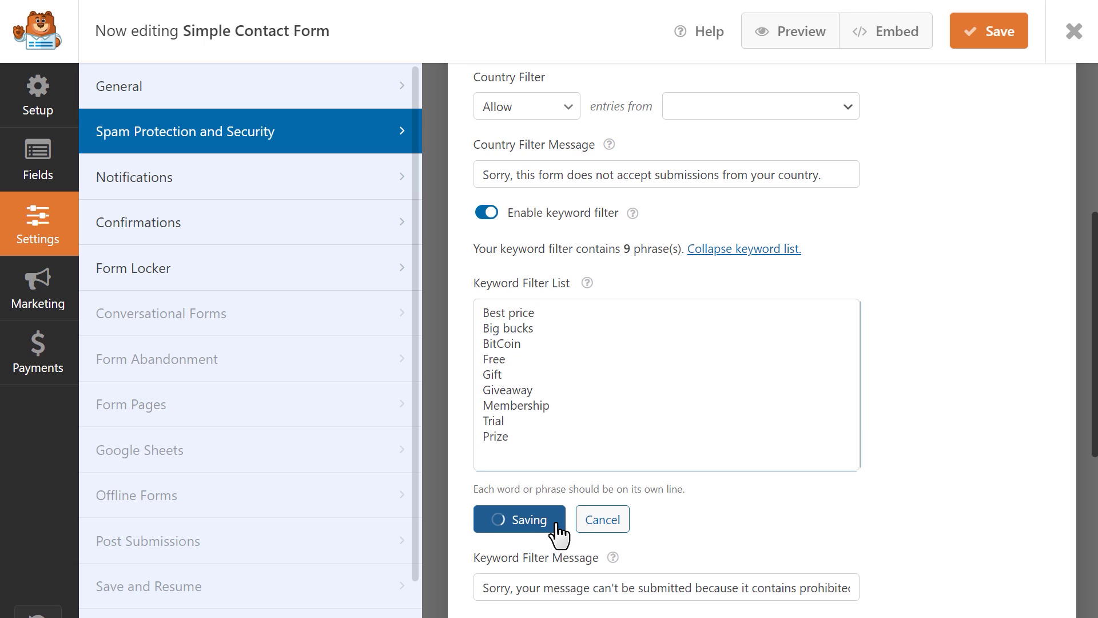